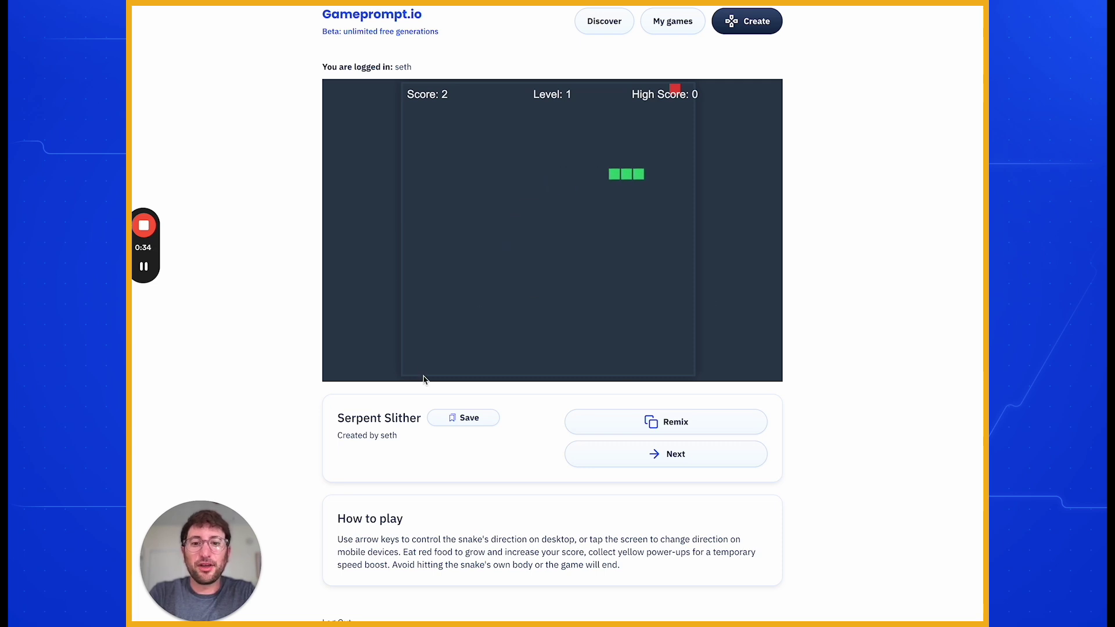
# Step: Skip two games in the feed to reach Math Blaster: Multiplication Mania
pyautogui.click(607, 460)
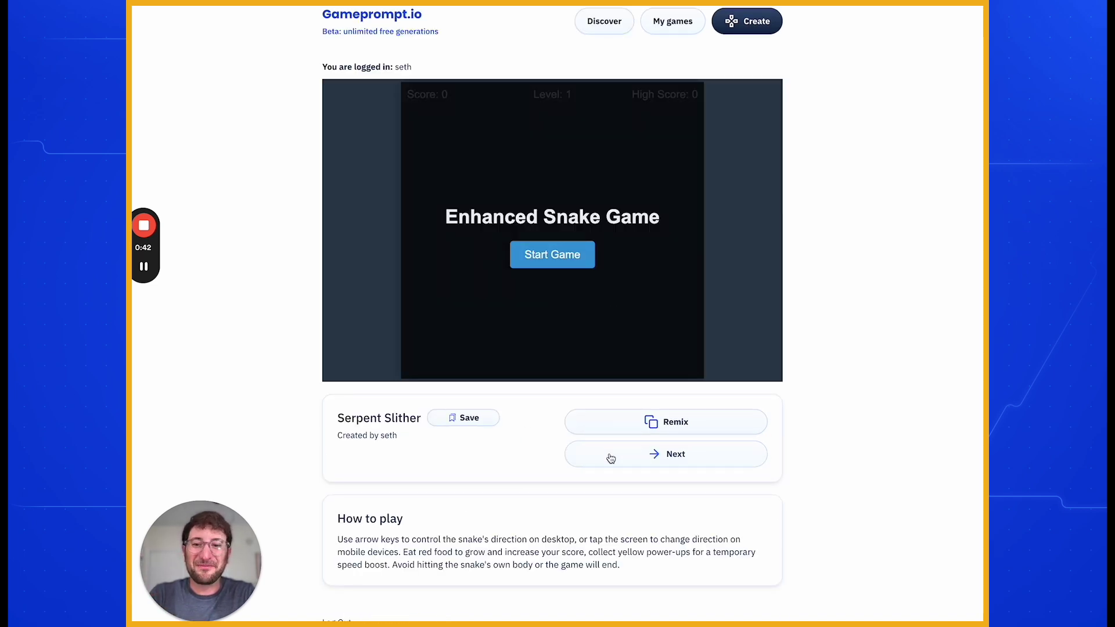
pyautogui.click(610, 458)
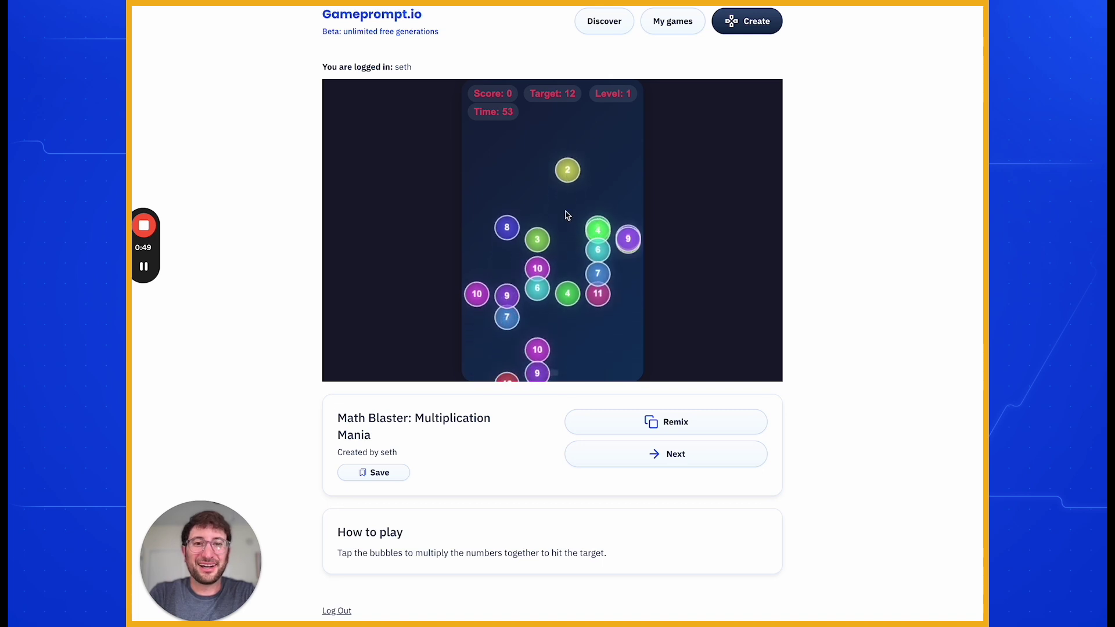
pyautogui.scroll(-1, 563, 288)
pyautogui.scroll(1, 558, 374)
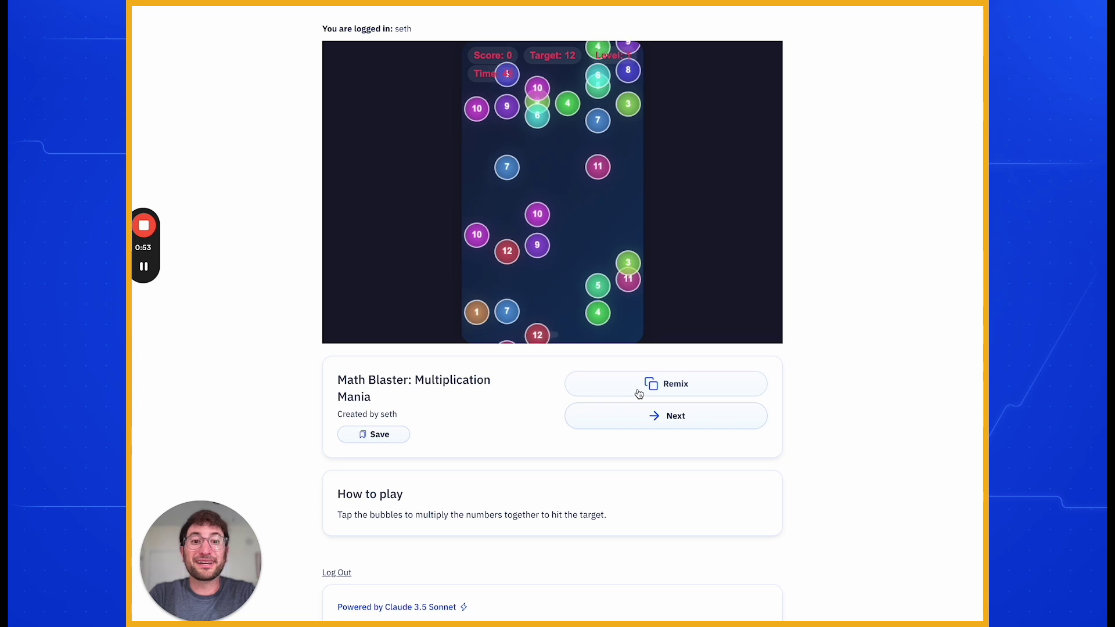
pyautogui.scroll(1, 627, 397)
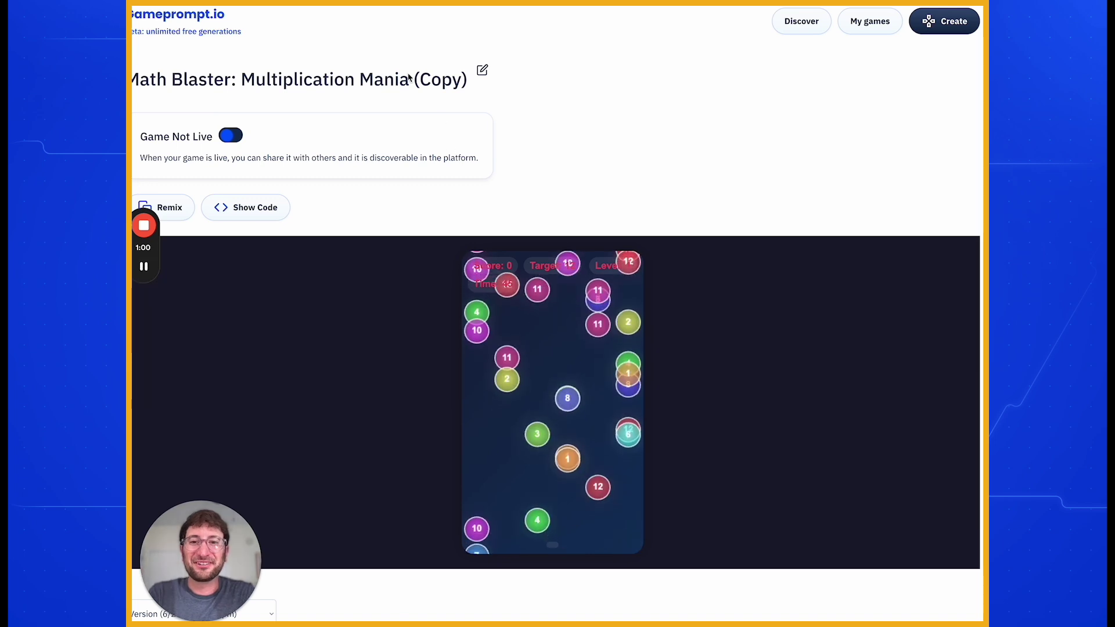
pyautogui.scroll(-1, 442, 224)
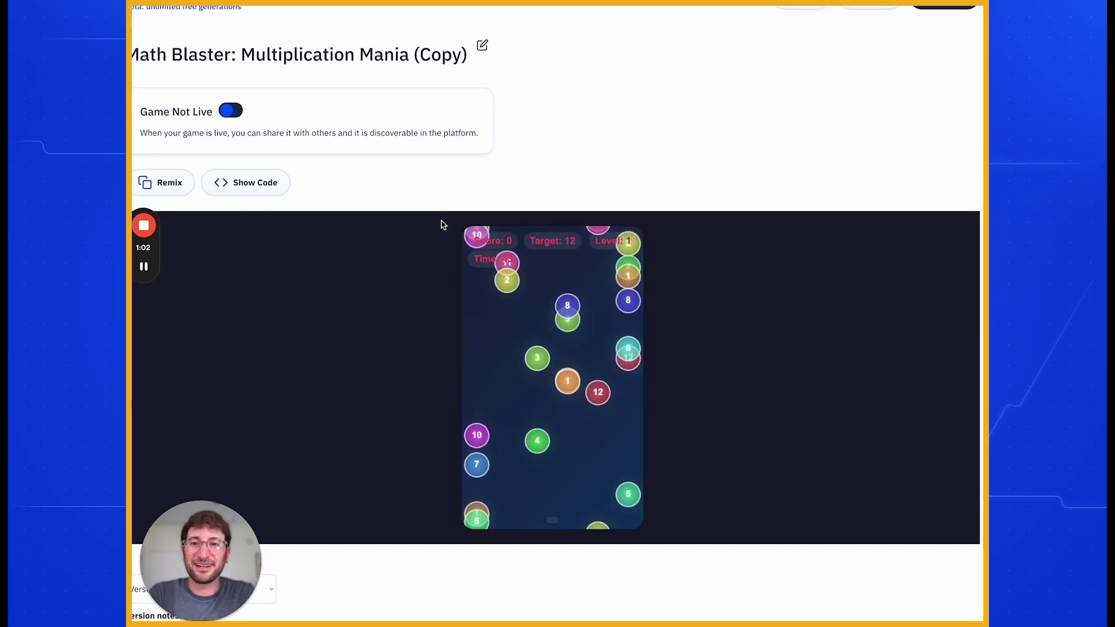
pyautogui.scroll(-1, 442, 224)
pyautogui.scroll(2, 339, 162)
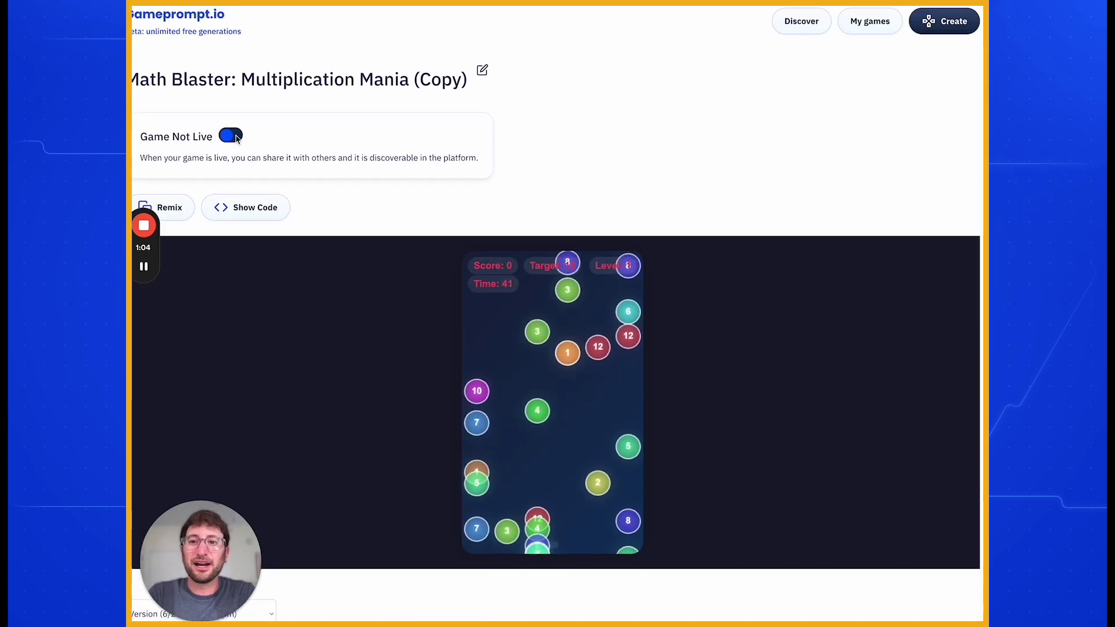
pyautogui.scroll(-5, 292, 253)
# Step: Focus the 'Improve the game' box to describe slowing down the bubbles
pyautogui.click(281, 377)
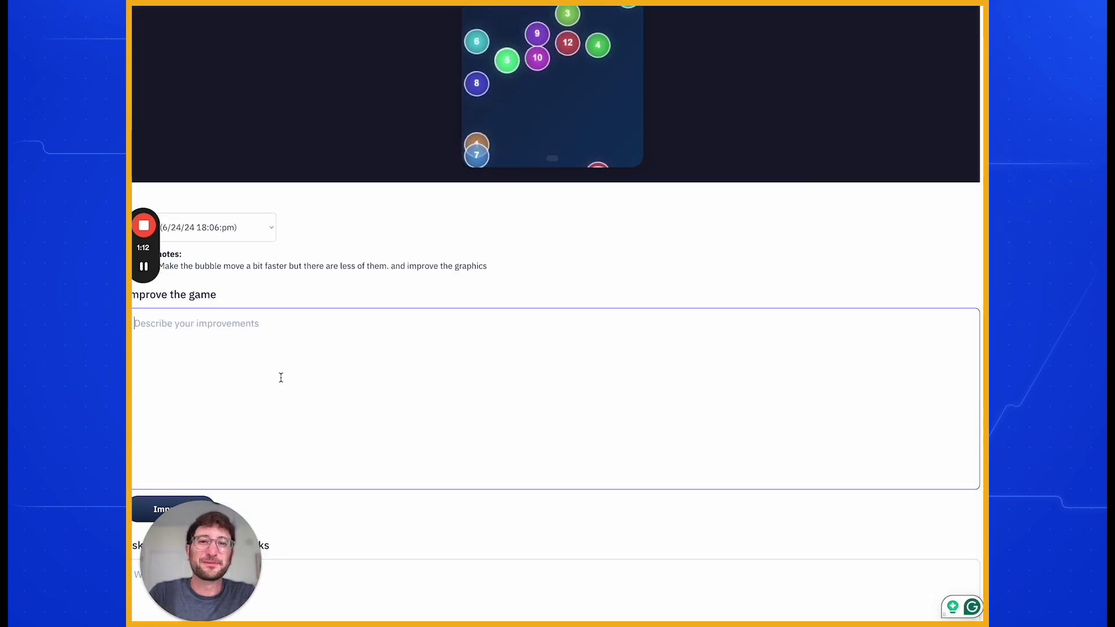
pyautogui.scroll(5, 280, 377)
pyautogui.scroll(-3, 281, 378)
pyautogui.write('P')
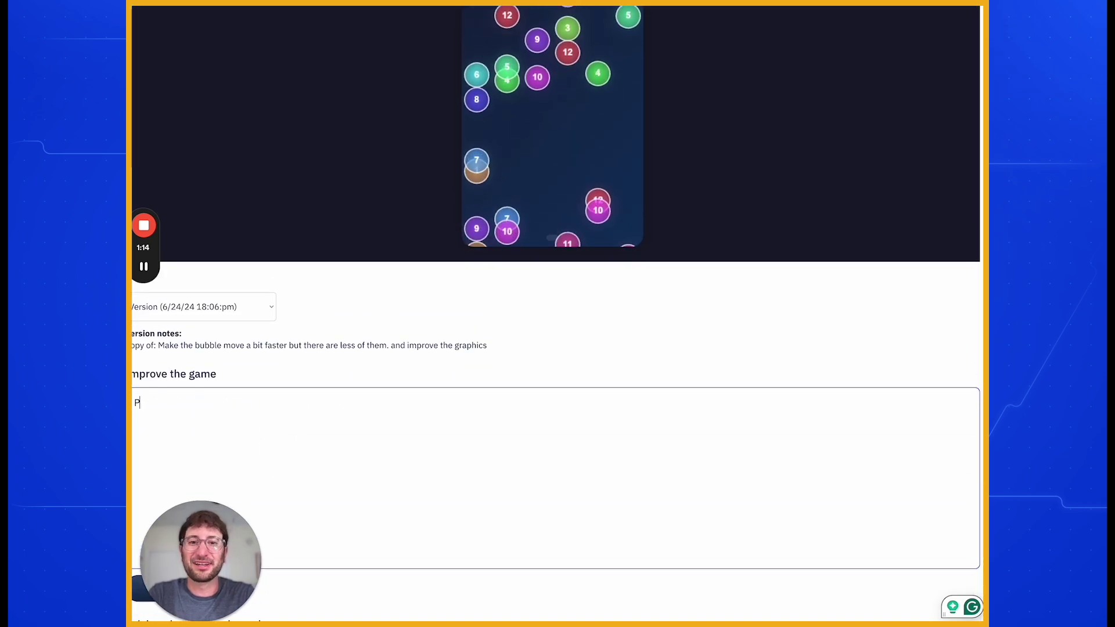
pyautogui.write("lease slow down the bubbles so they don't move as quickly")
pyautogui.scroll(-3, 384, 401)
# Step: Submit the slow-down-bubbles request with Improve to regenerate the copy
pyautogui.click(170, 407)
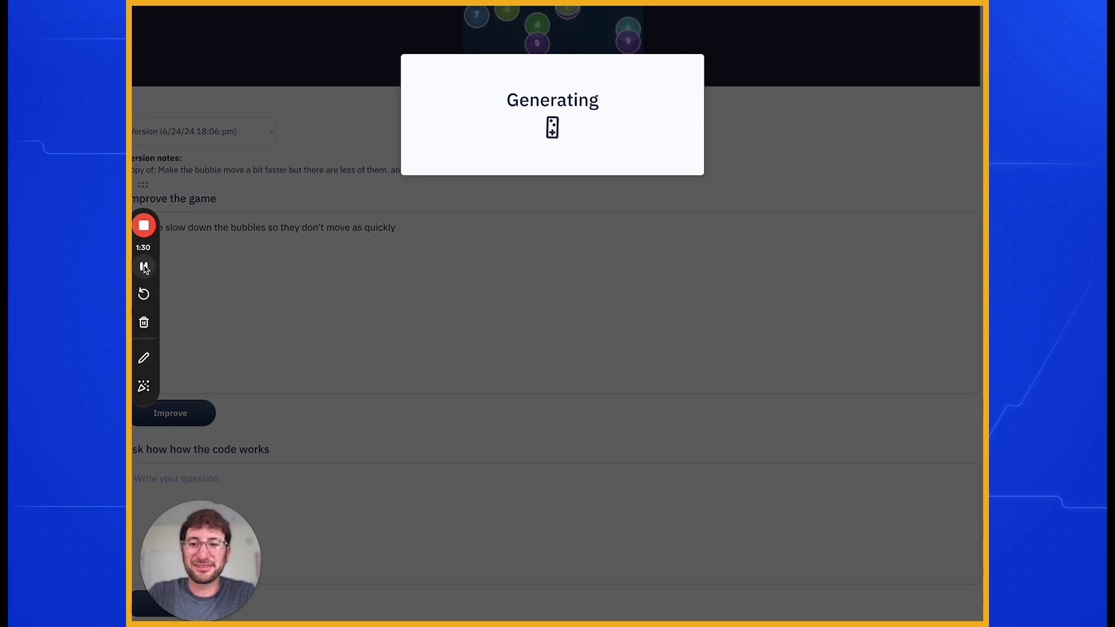
pyautogui.scroll(-3, 410, 335)
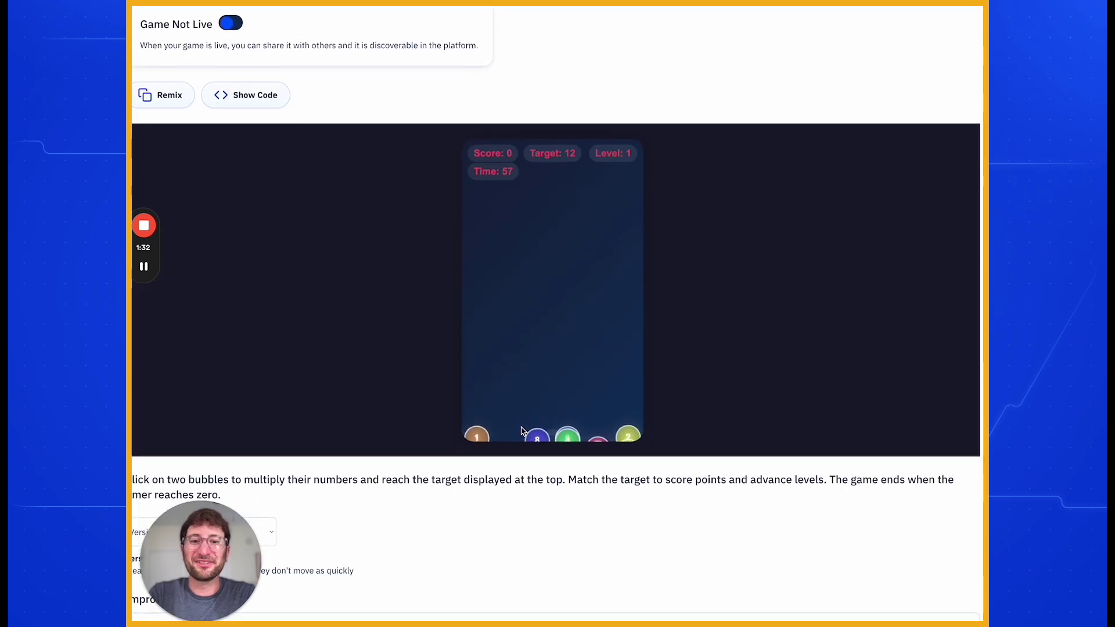
pyautogui.scroll(-1, 552, 438)
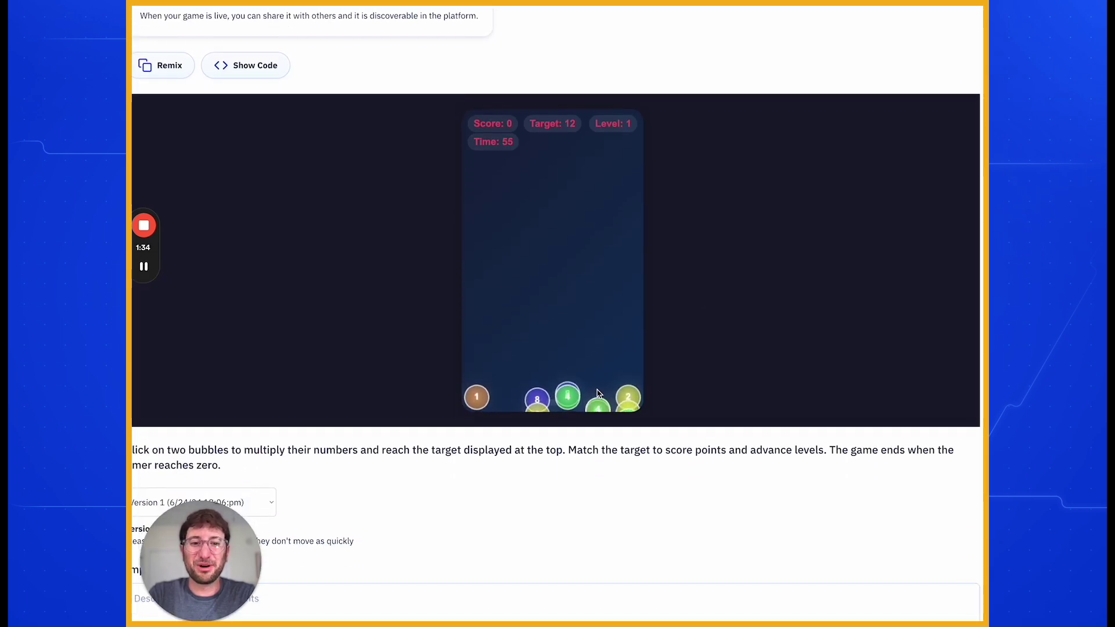
pyautogui.scroll(-2, 558, 375)
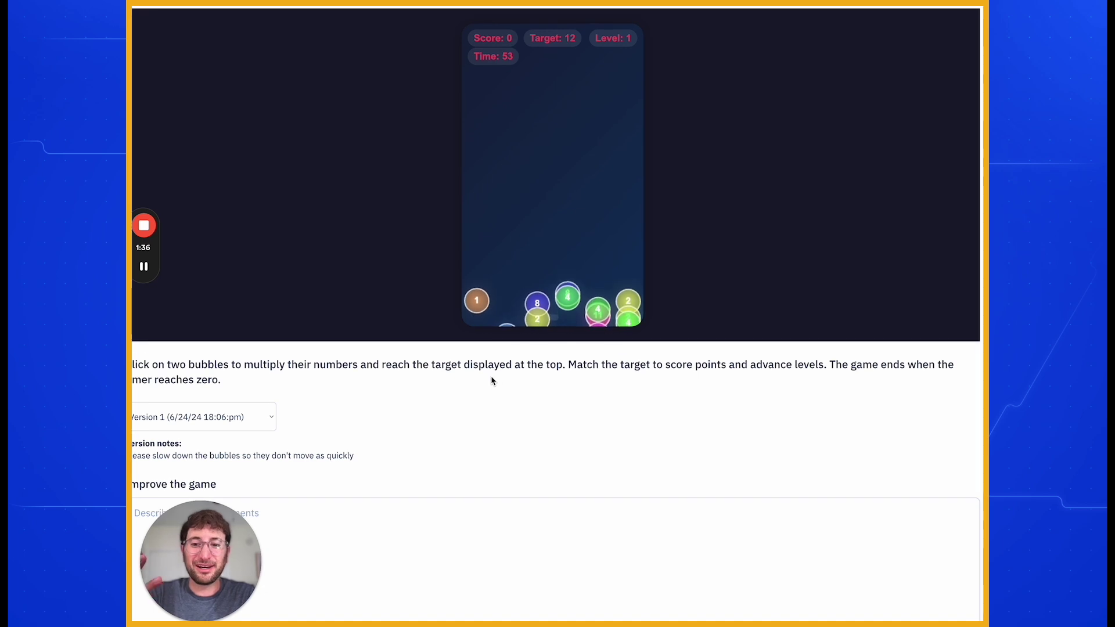
pyautogui.scroll(-4, 500, 346)
pyautogui.scroll(2, 348, 309)
pyautogui.scroll(1, 349, 309)
pyautogui.scroll(8, 378, 338)
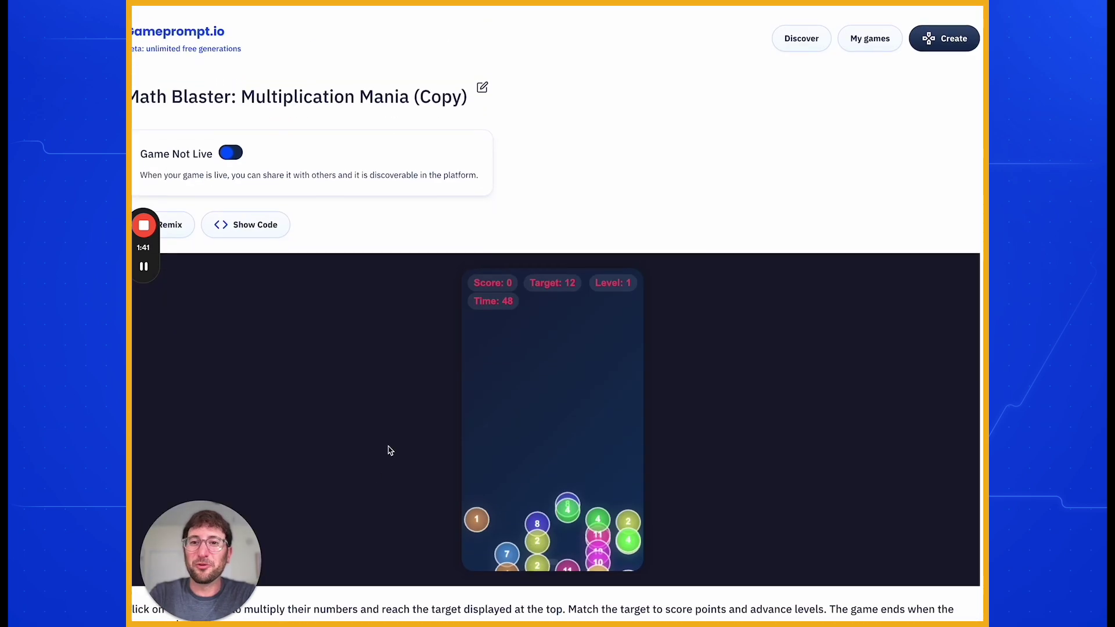
pyautogui.scroll(-1, 379, 337)
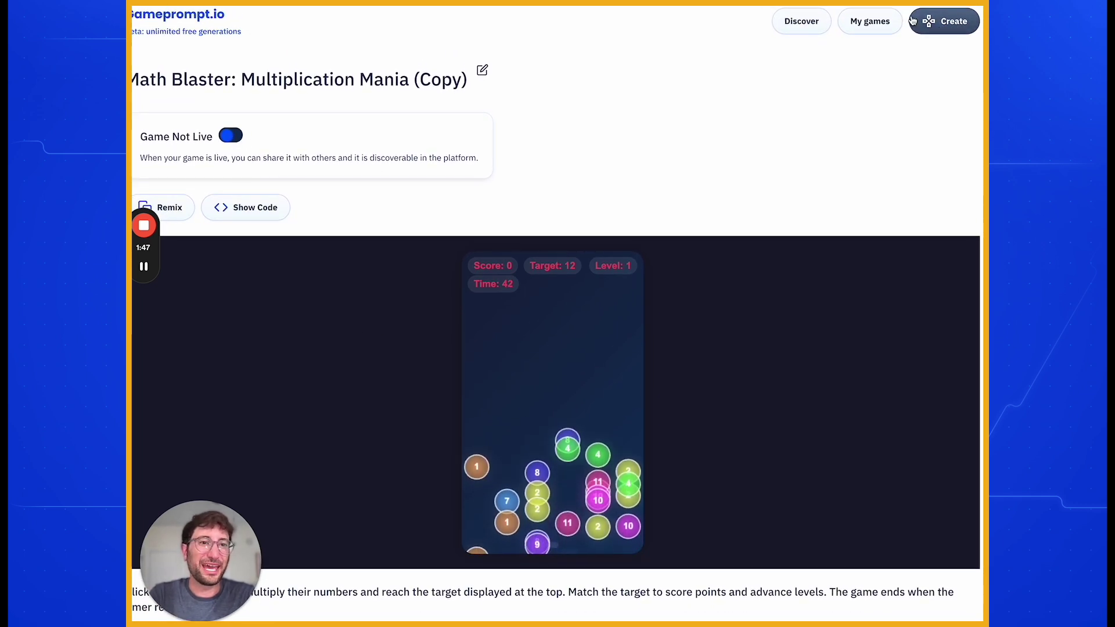
# Step: Open Solitaire from the My games list, via the Create page
pyautogui.click(951, 29)
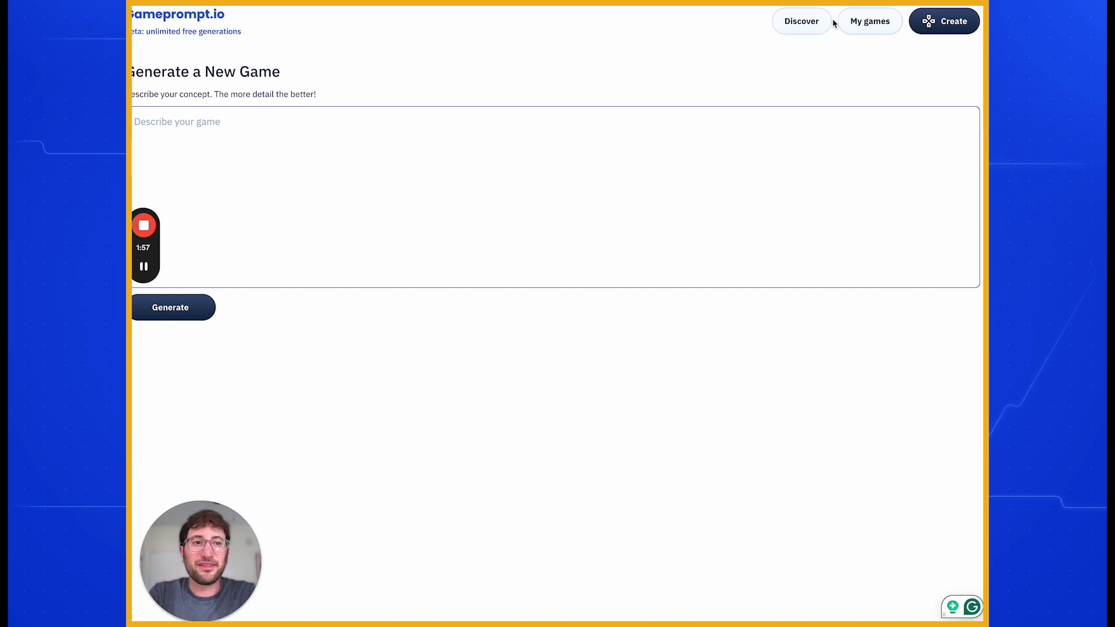
pyautogui.click(869, 20)
pyautogui.scroll(-3, 297, 219)
pyautogui.scroll(-3, 296, 219)
pyautogui.scroll(1, 296, 156)
pyautogui.click(268, 131)
pyautogui.scroll(2, 384, 322)
pyautogui.scroll(-2, 540, 262)
pyautogui.scroll(1, 526, 246)
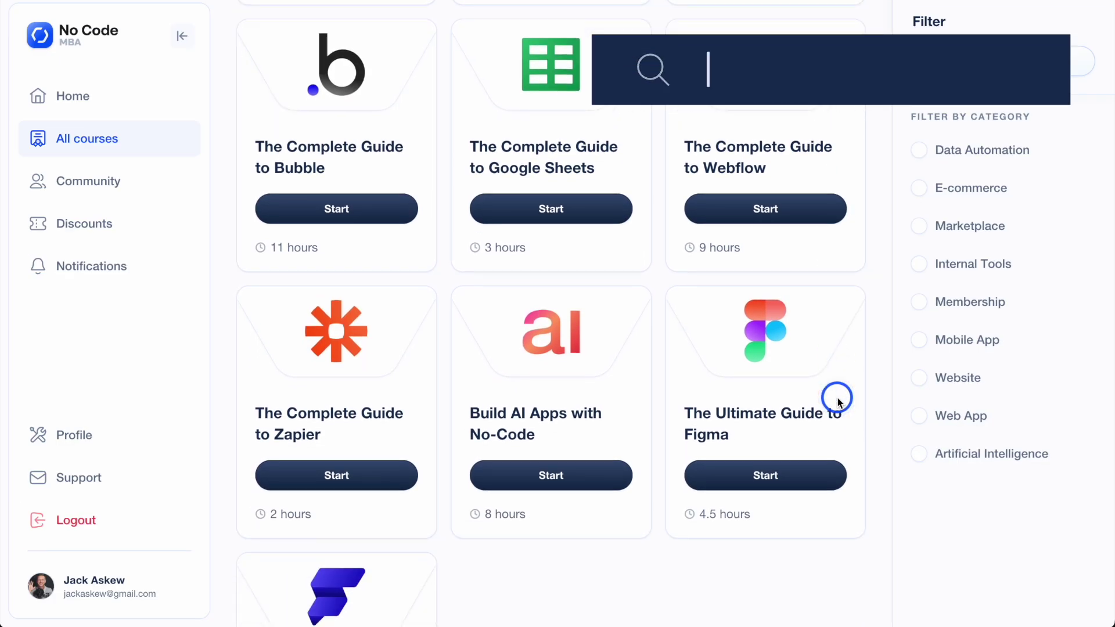
pyautogui.scroll(-3, 836, 399)
pyautogui.scroll(-3, 835, 399)
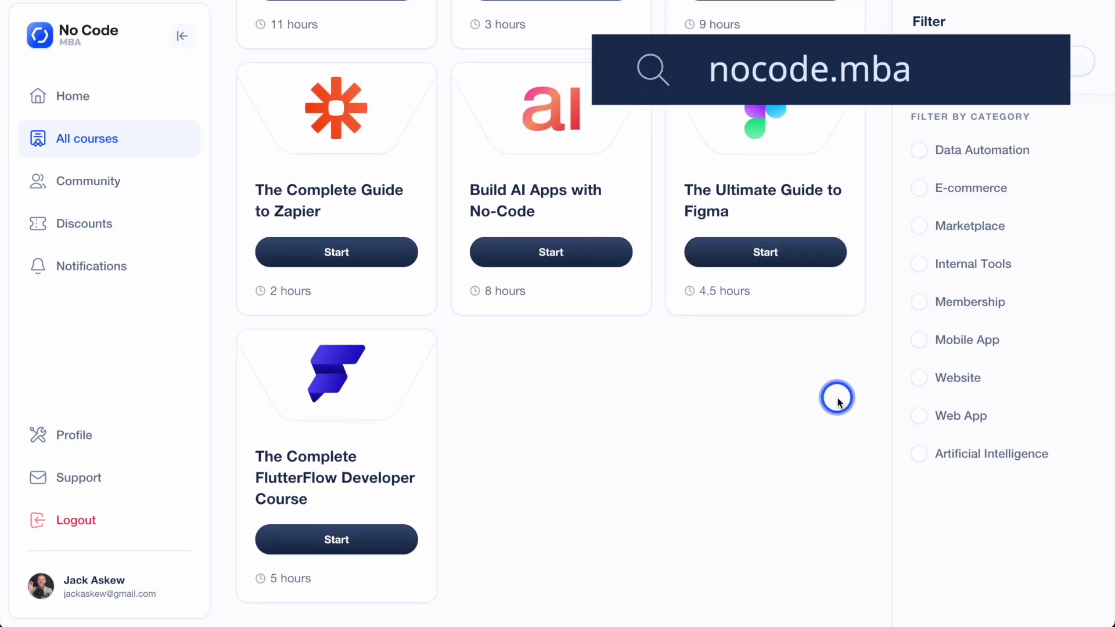
pyautogui.scroll(-3, 836, 399)
pyautogui.scroll(-3, 836, 399)
pyautogui.scroll(-3, 836, 399)
pyautogui.scroll(-3, 836, 399)
pyautogui.scroll(-3, 835, 398)
pyautogui.scroll(-3, 838, 403)
pyautogui.scroll(-3, 838, 403)
pyautogui.scroll(-3, 838, 403)
pyautogui.scroll(-3, 839, 402)
pyautogui.scroll(-3, 839, 403)
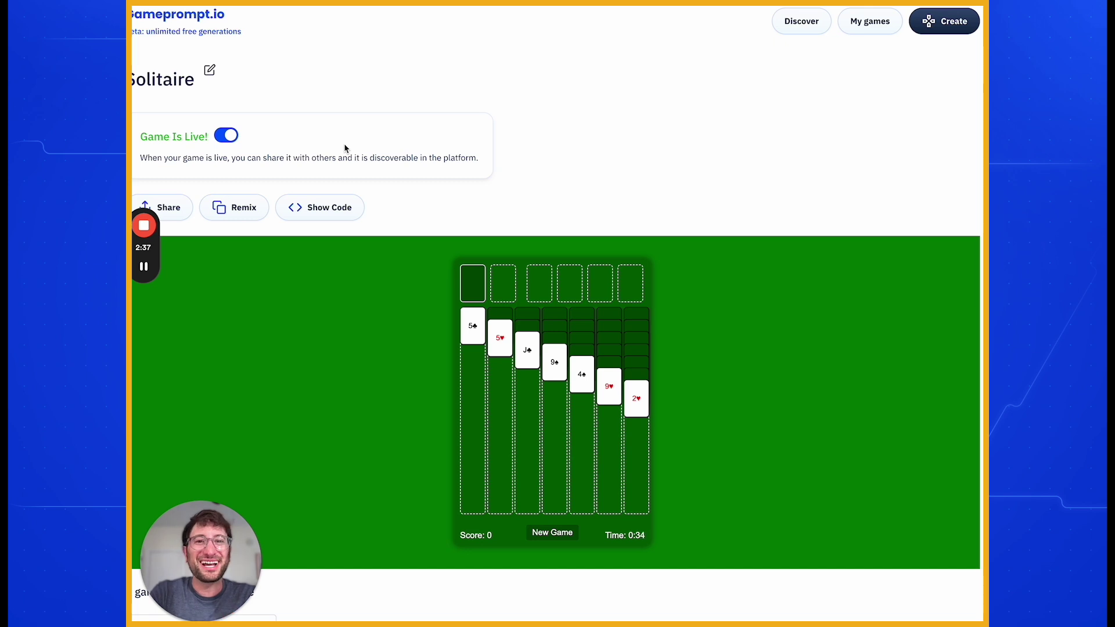